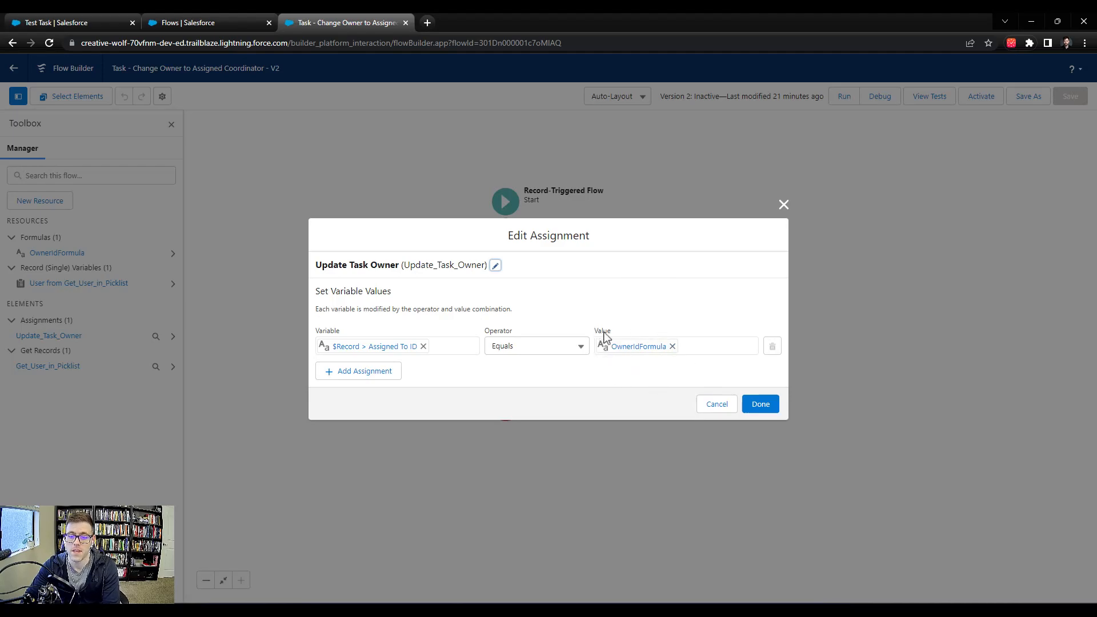
- Accept the Update Task Owner assignment settings and save the flow
left_click(762, 404)
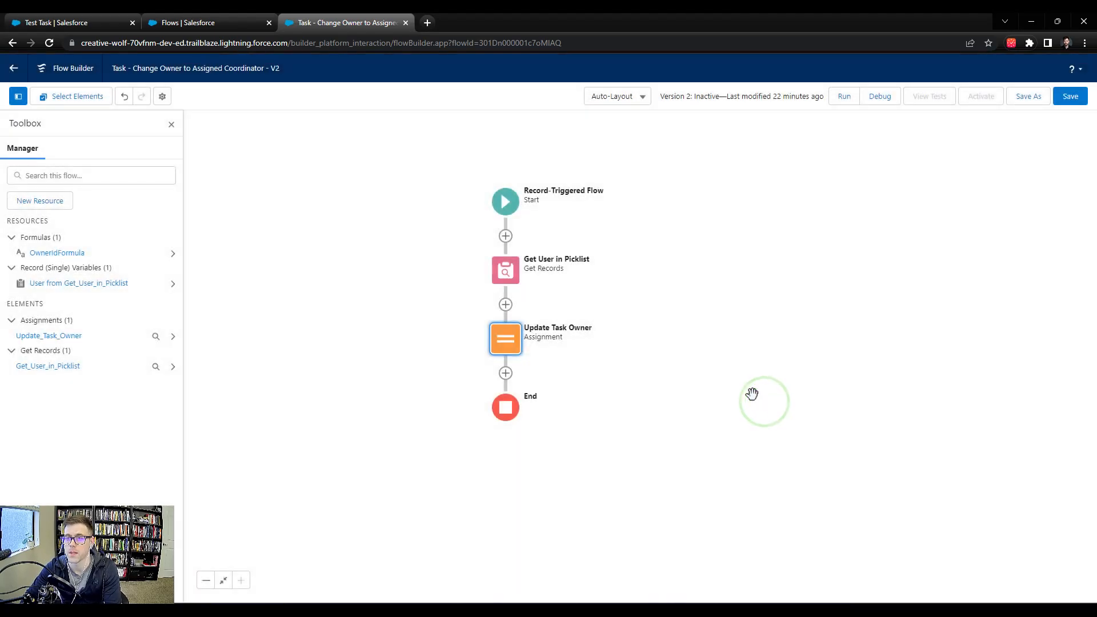
left_click(1070, 98)
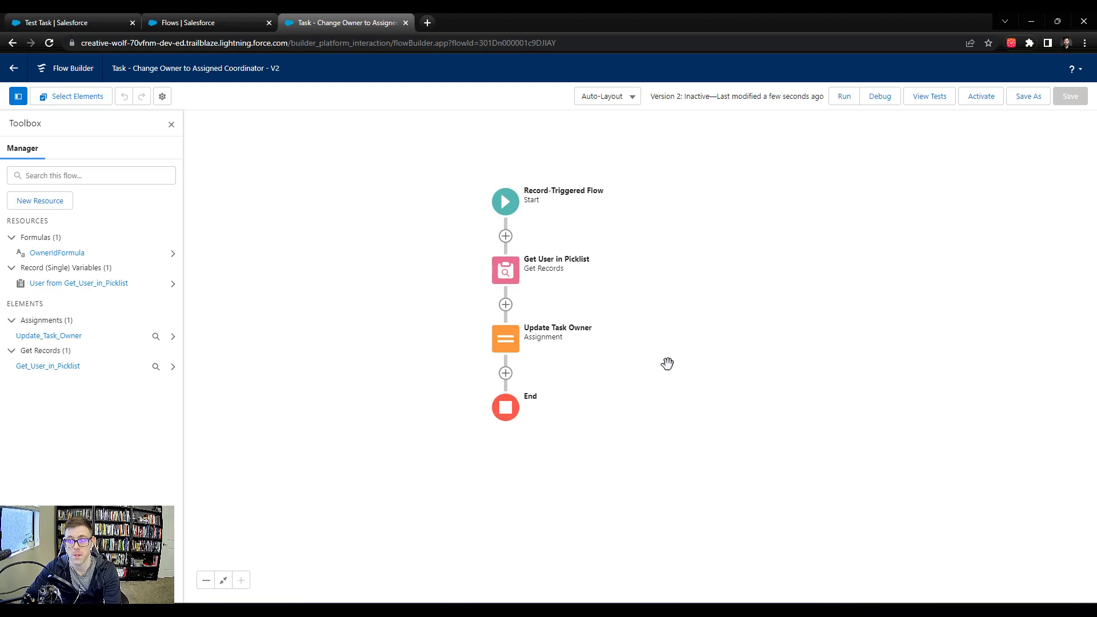
- Set up a debug run of the flow with Test Task as the triggering record, treated as Updated
left_click_drag(394, 286, 421, 289)
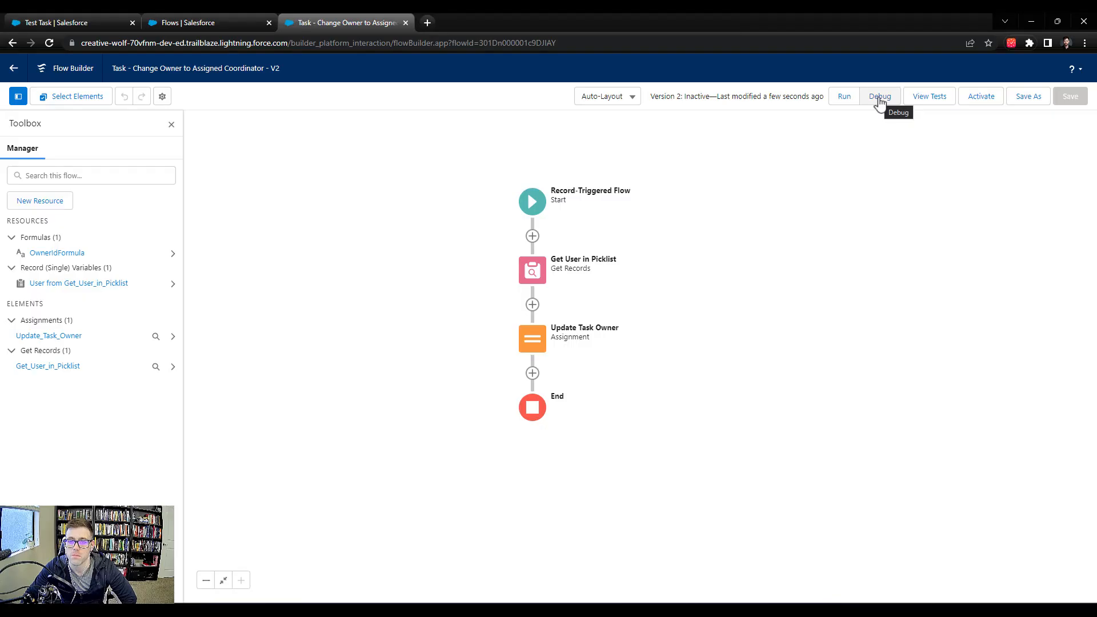
left_click(880, 97)
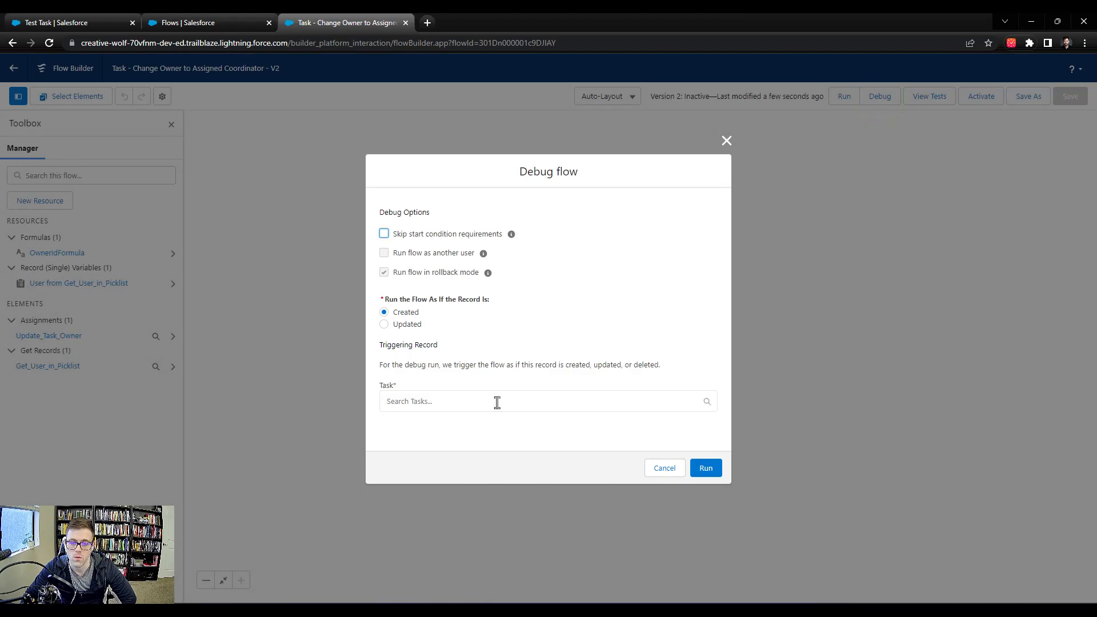
left_click(497, 403)
left_click(609, 296)
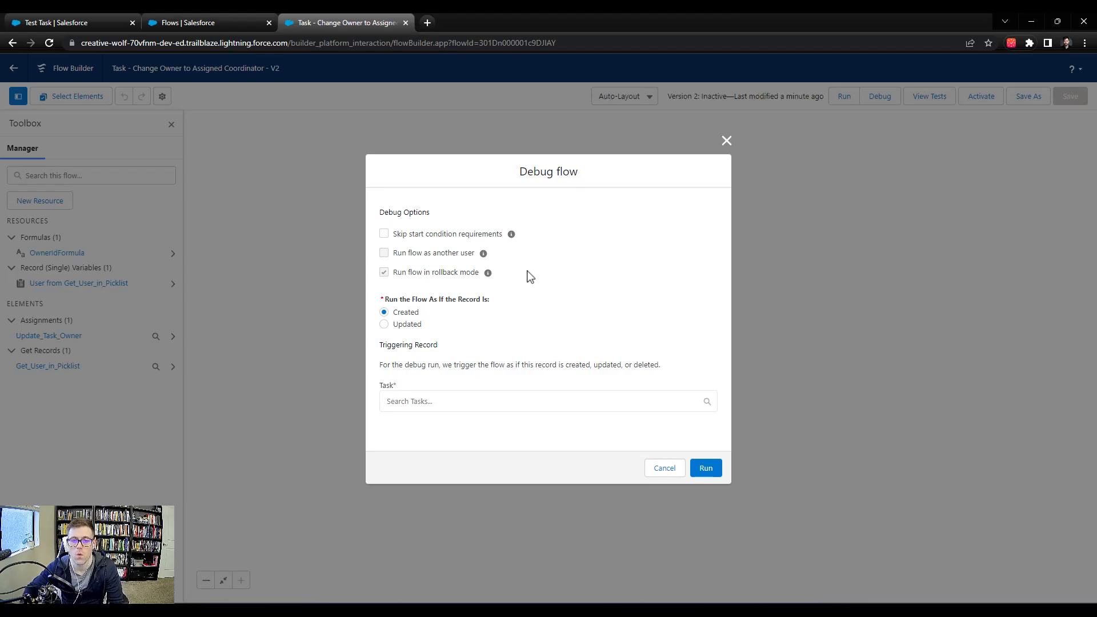
left_click(510, 401)
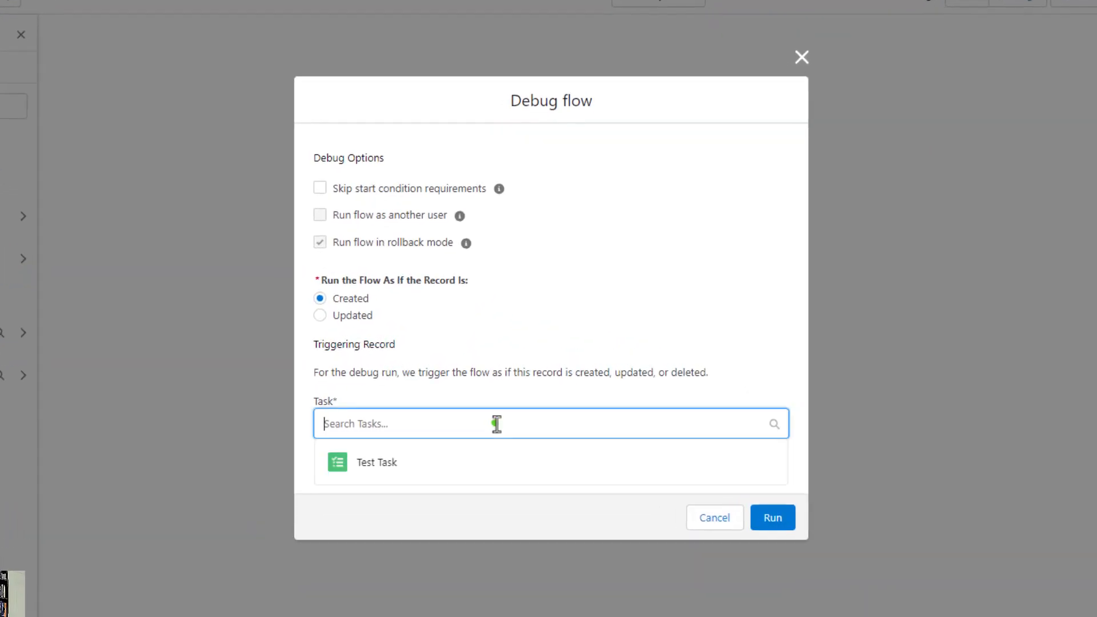
left_click(476, 461)
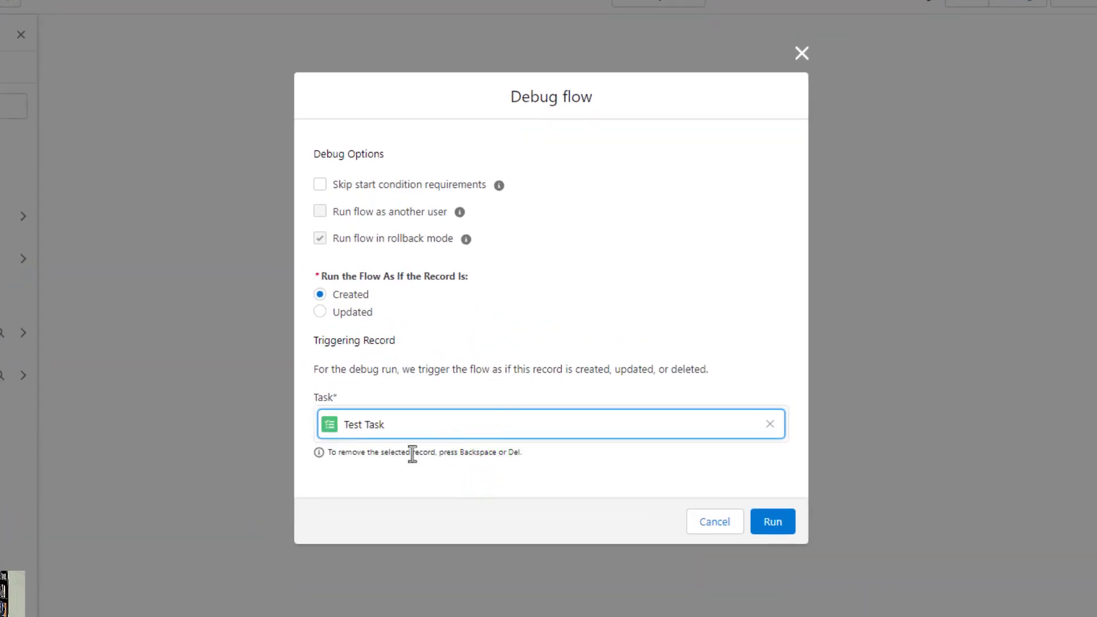
left_click(337, 312)
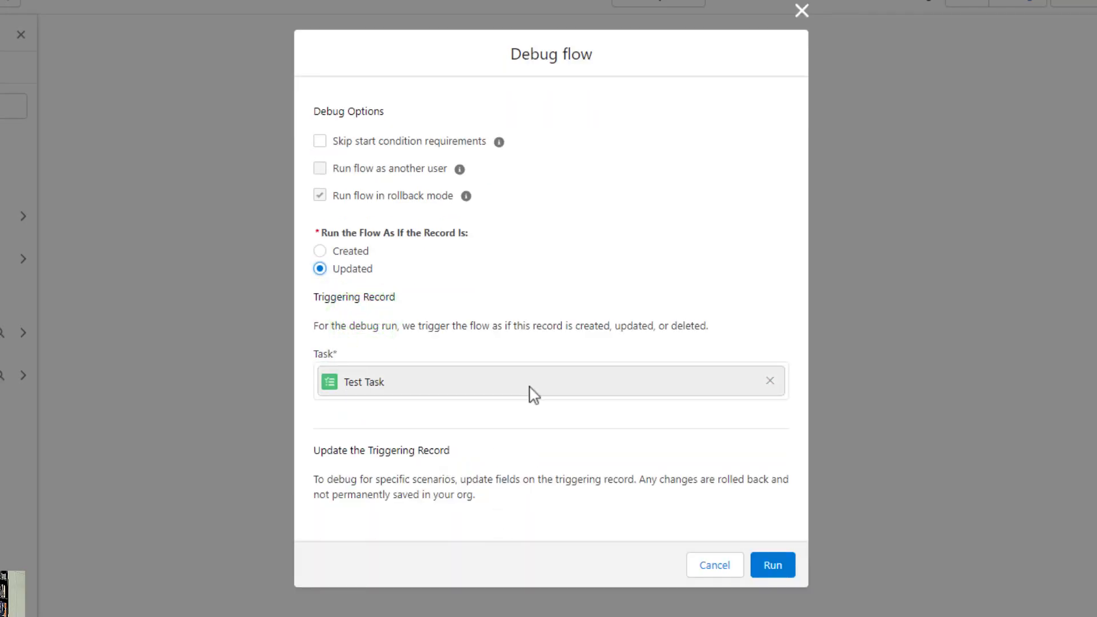
left_click(768, 380)
left_click(392, 452)
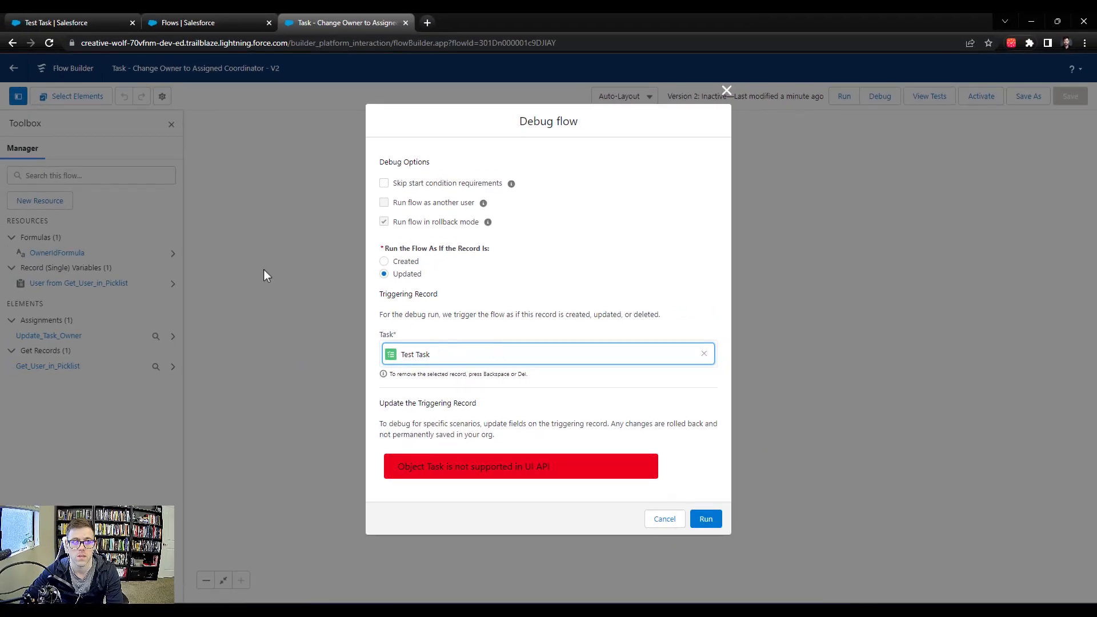
- Discard the pending edits on the Test Task record, reassign it to a user other than its assigned coordinator, and save
left_click(76, 27)
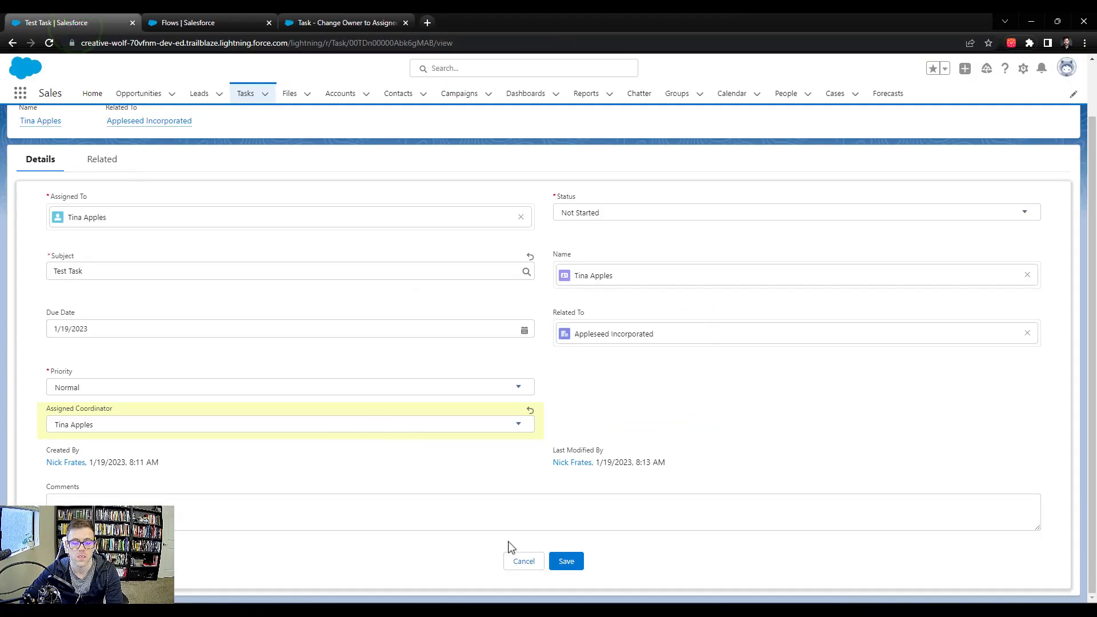
left_click(516, 561)
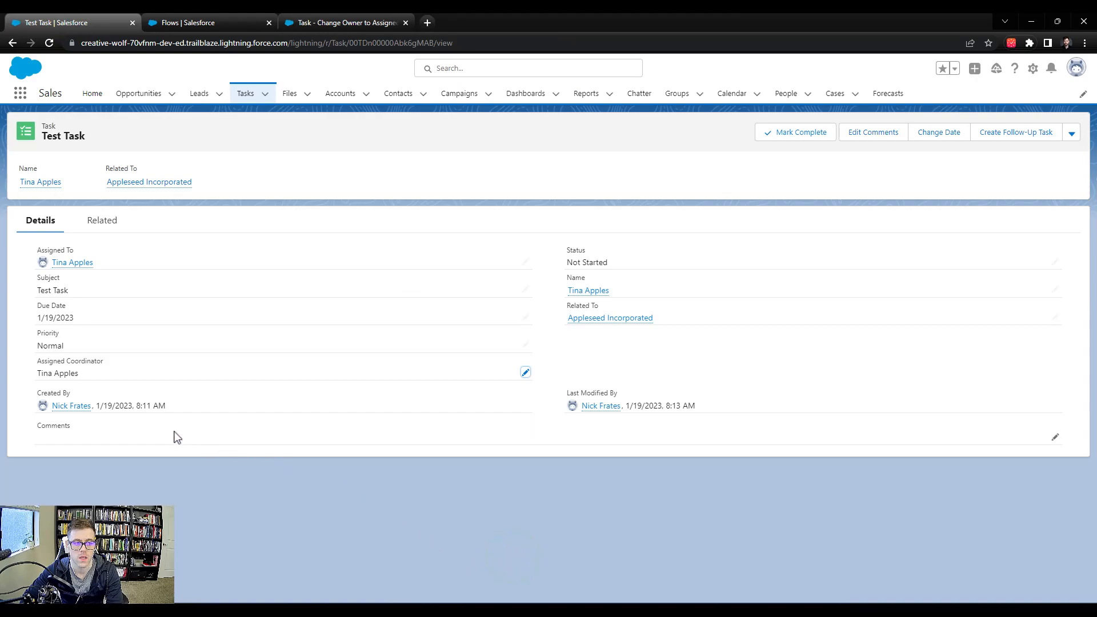
left_click(525, 261)
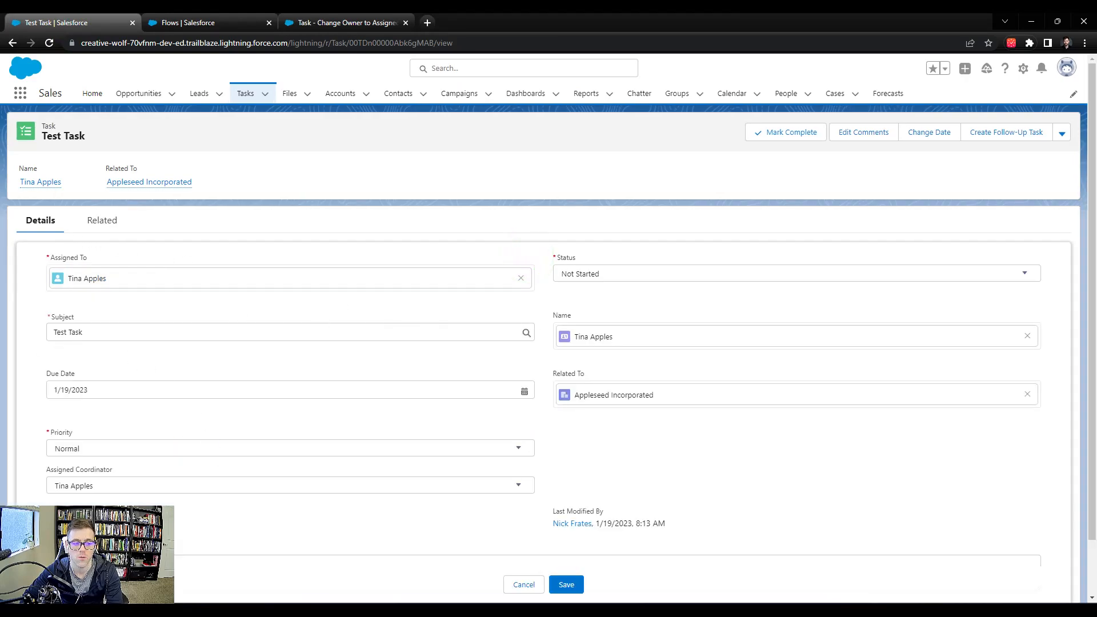
left_click(520, 278)
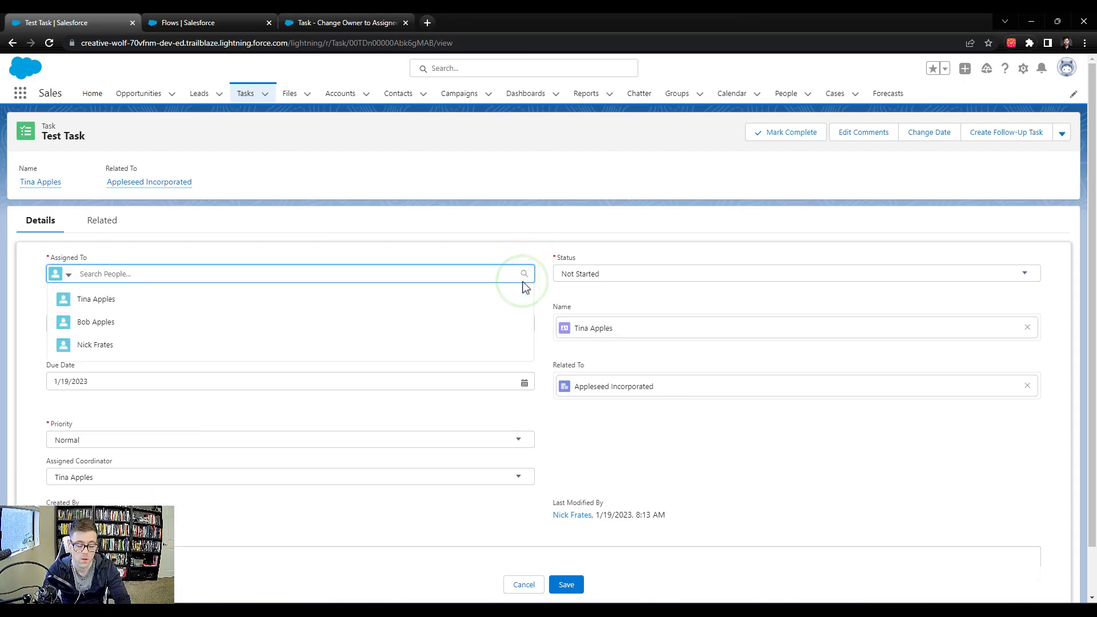
type("Nick")
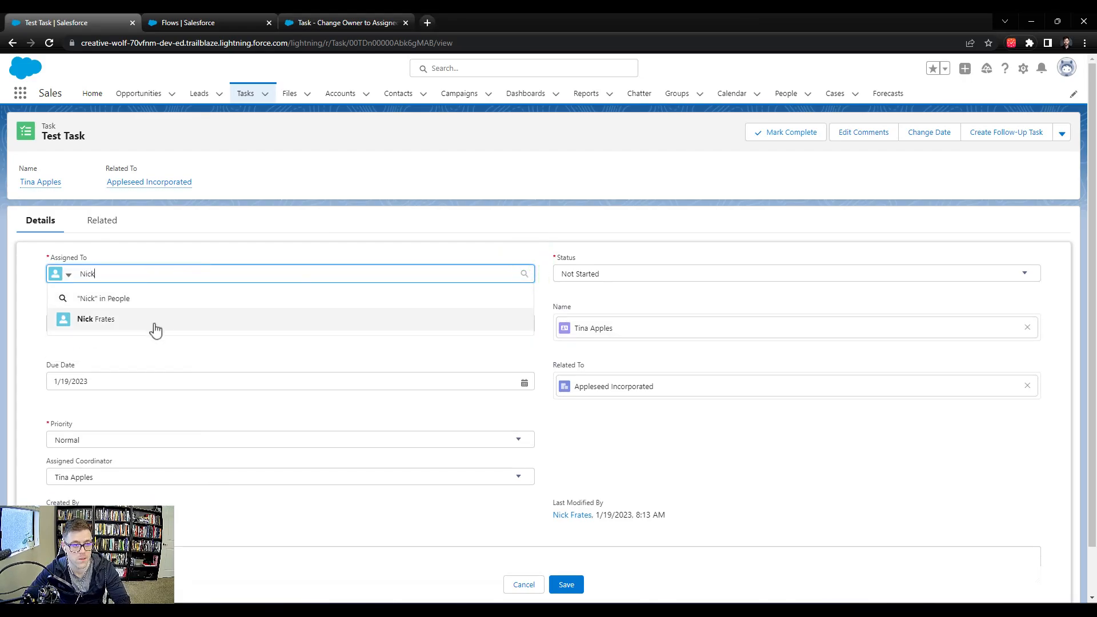
left_click(155, 330)
left_click(578, 582)
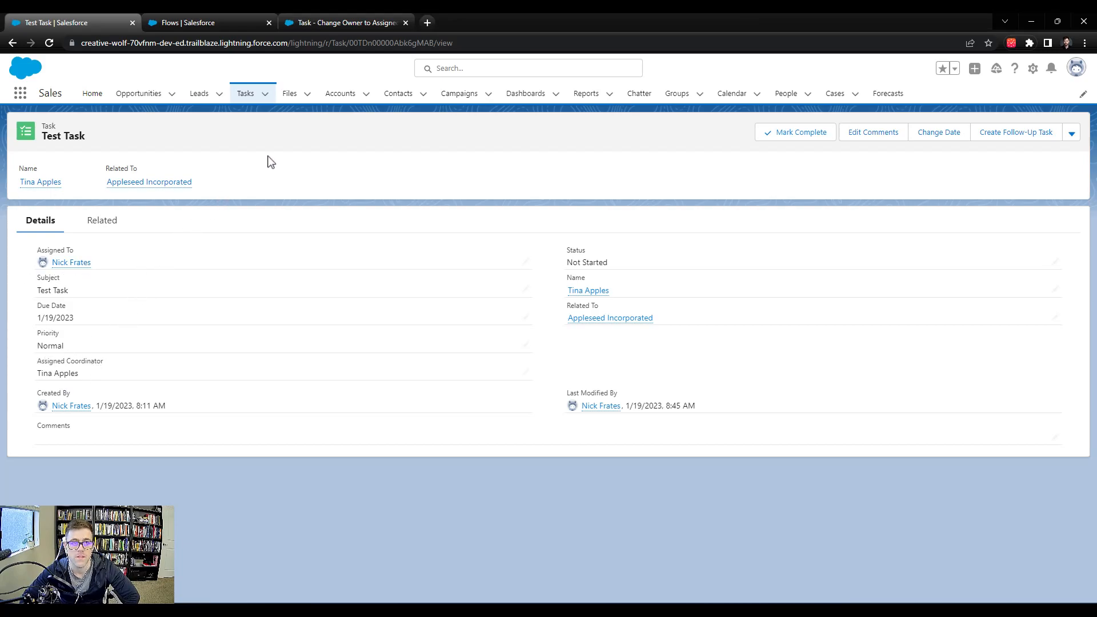
- Return to the flow's debug setup, enable Skip start condition requirements, and run the debug
left_click(341, 17)
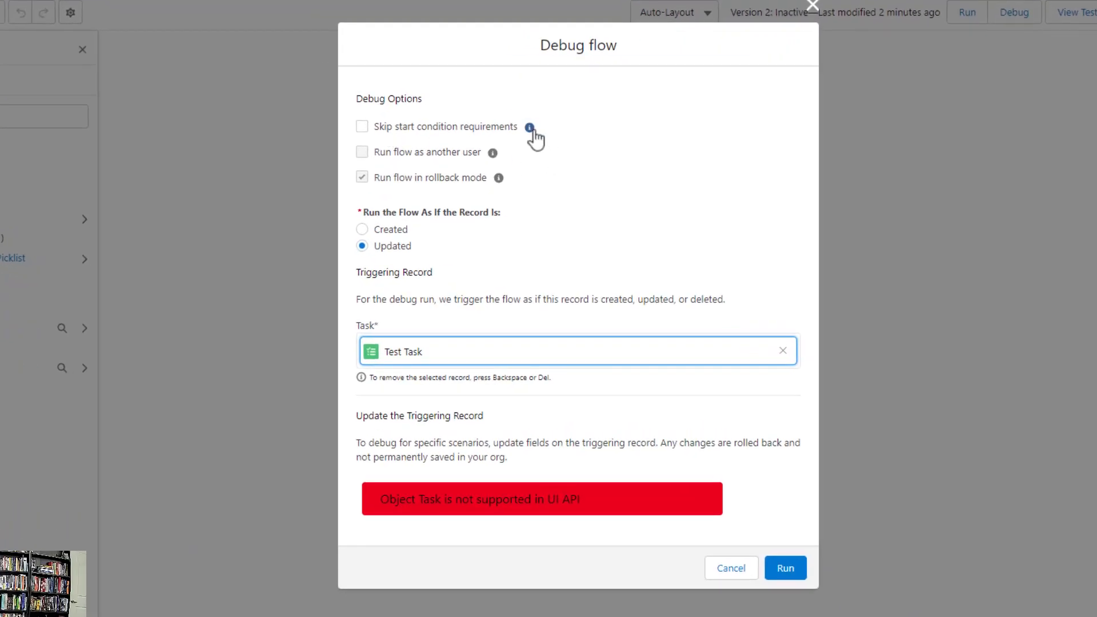
mouse_move(530, 128)
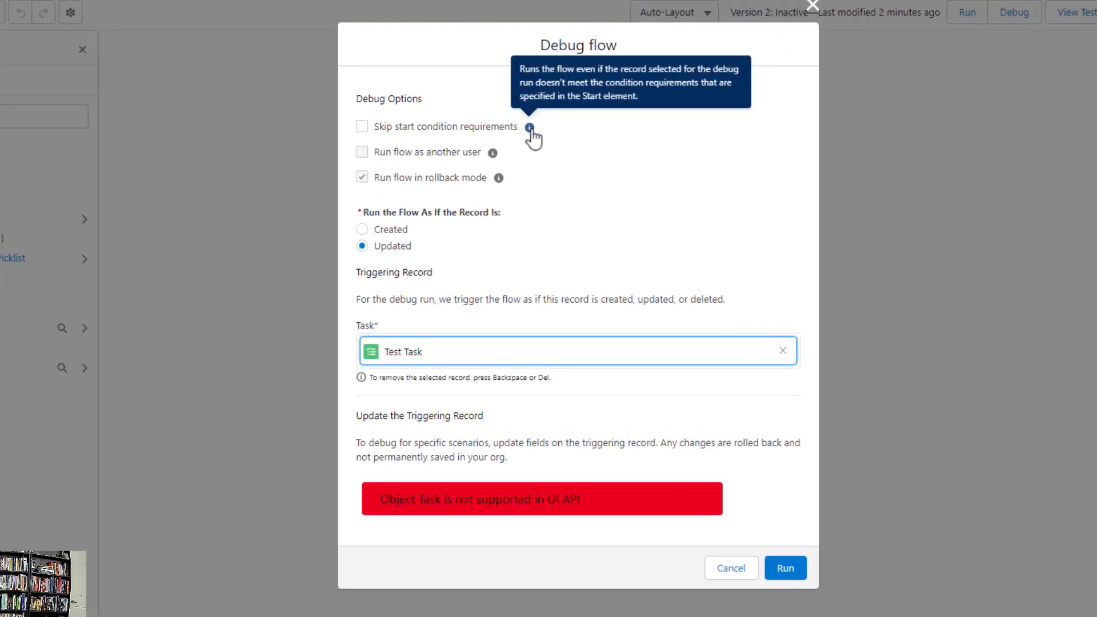
left_click(406, 127)
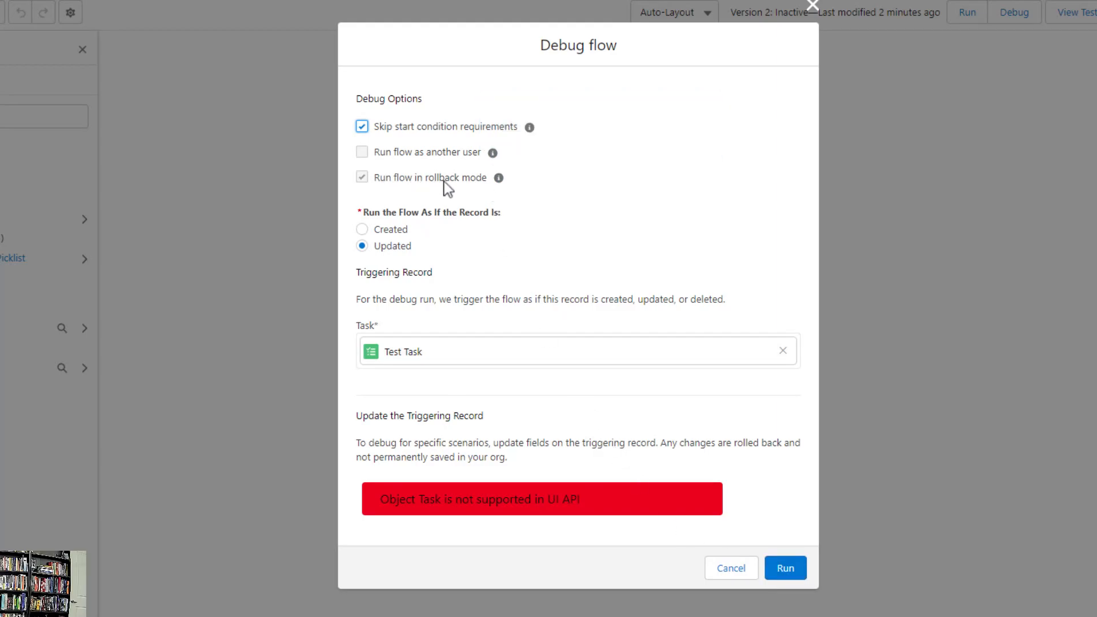
mouse_move(500, 180)
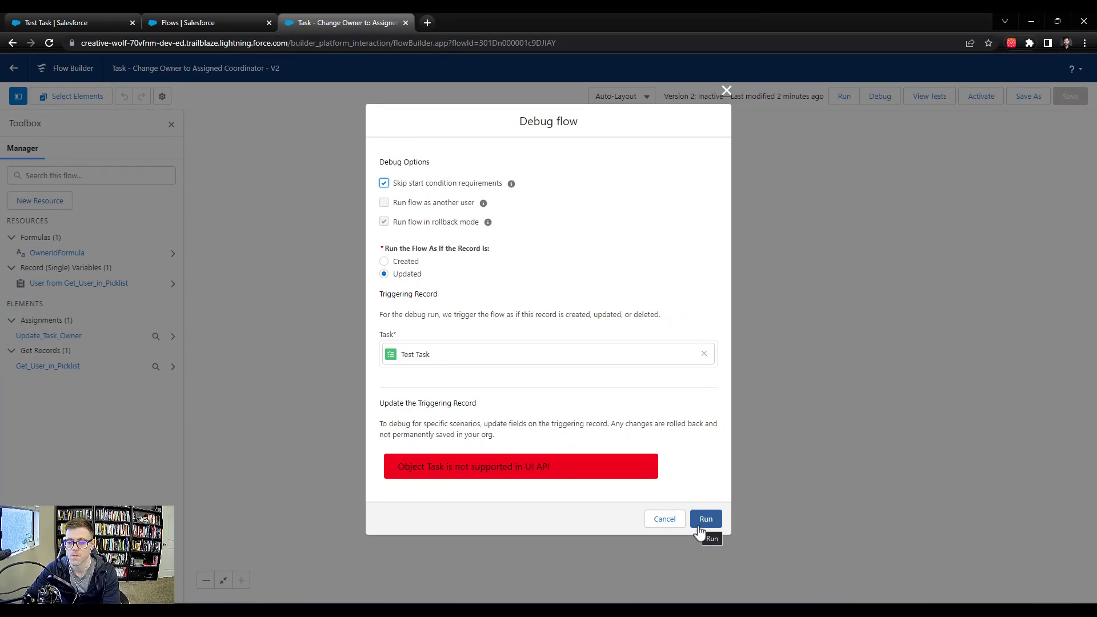
left_click(698, 530)
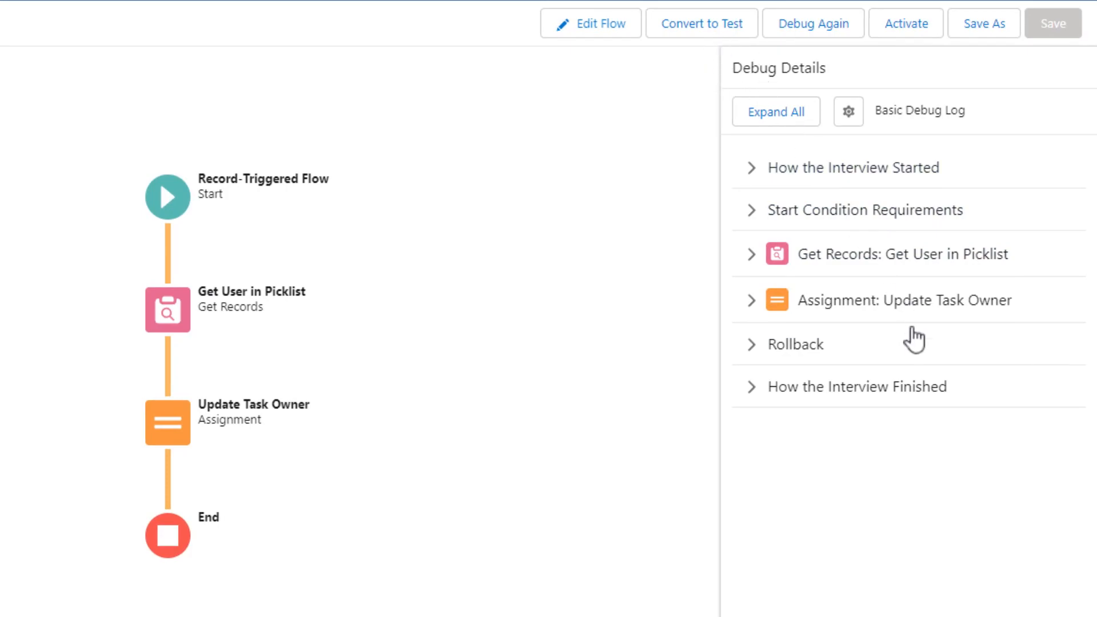
- Expand How the Interview Started and compare the logged $Record task ID with the ID in the Test Task record's URL
left_click(751, 169)
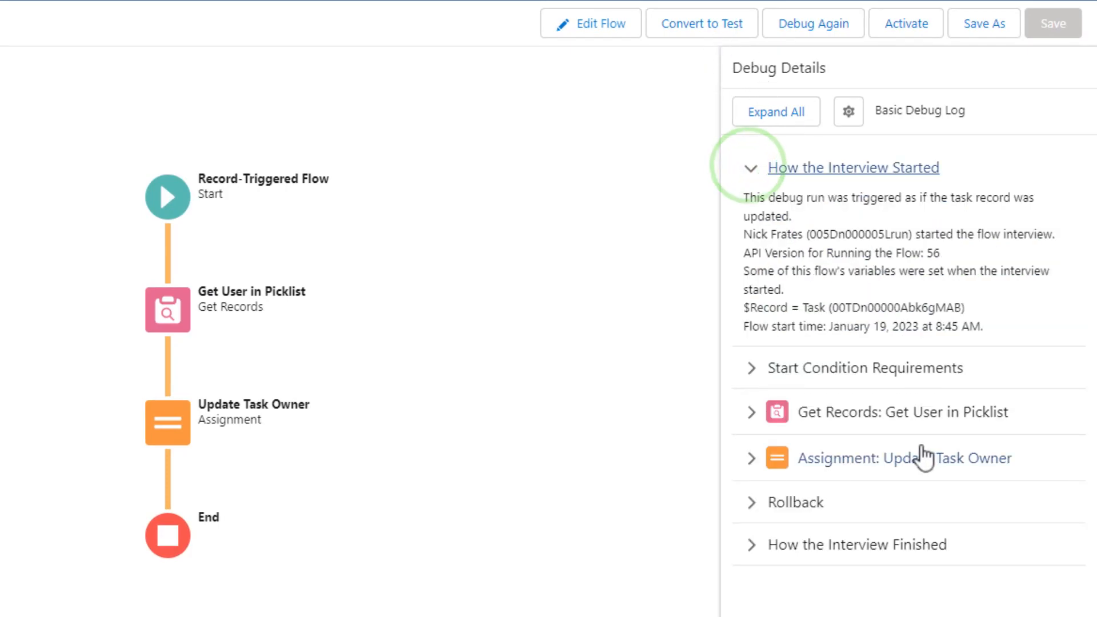
left_click(851, 231)
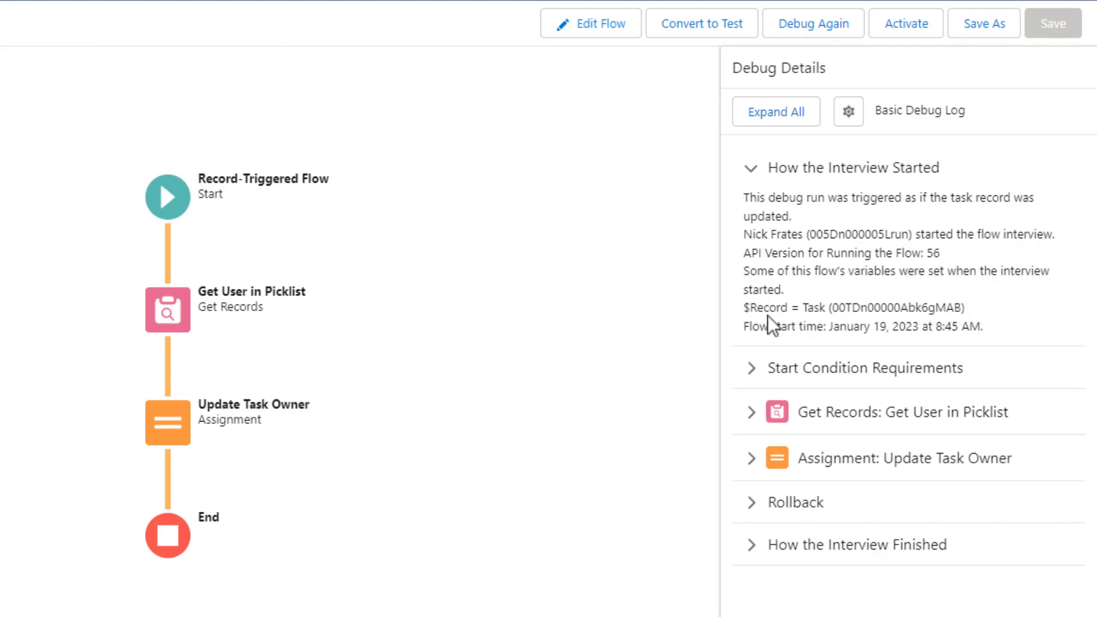
left_click_drag(830, 310, 967, 310)
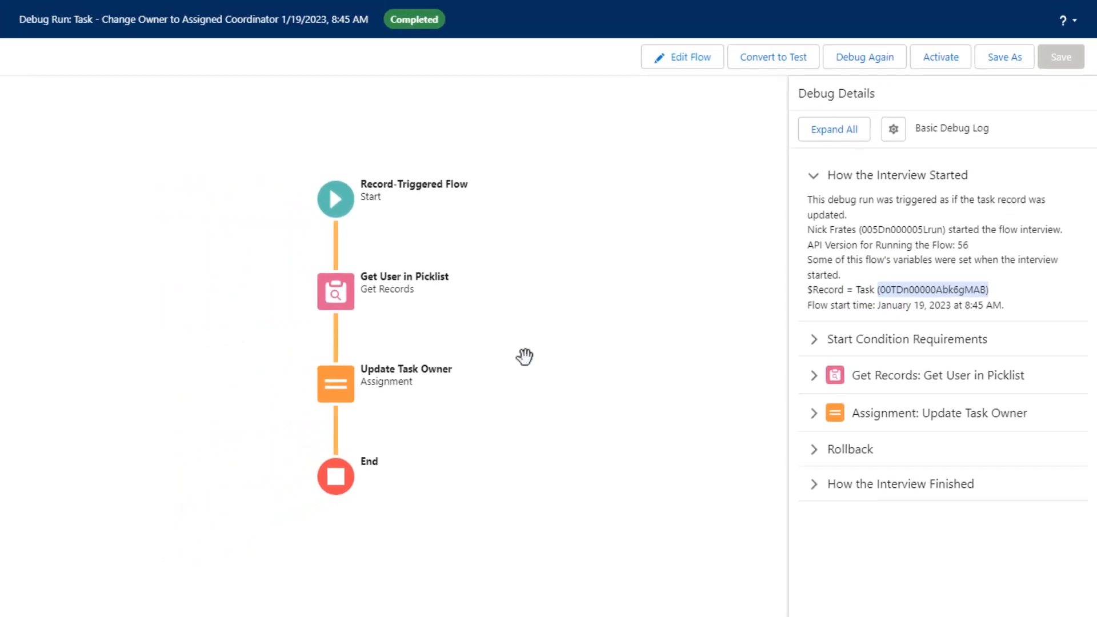
left_click(52, 23)
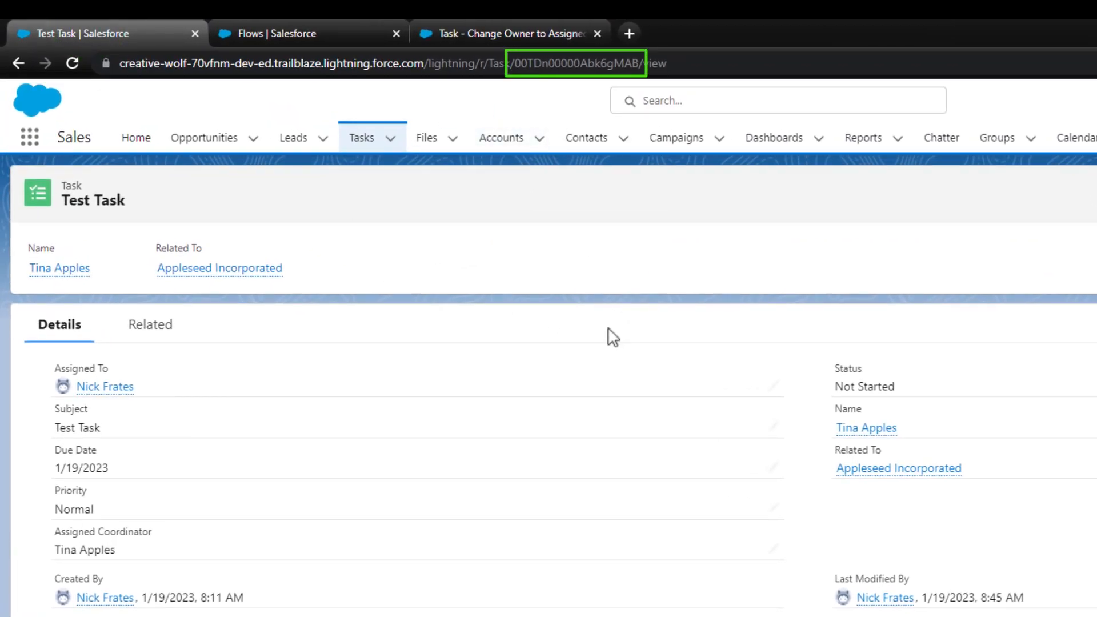
double_click(567, 63)
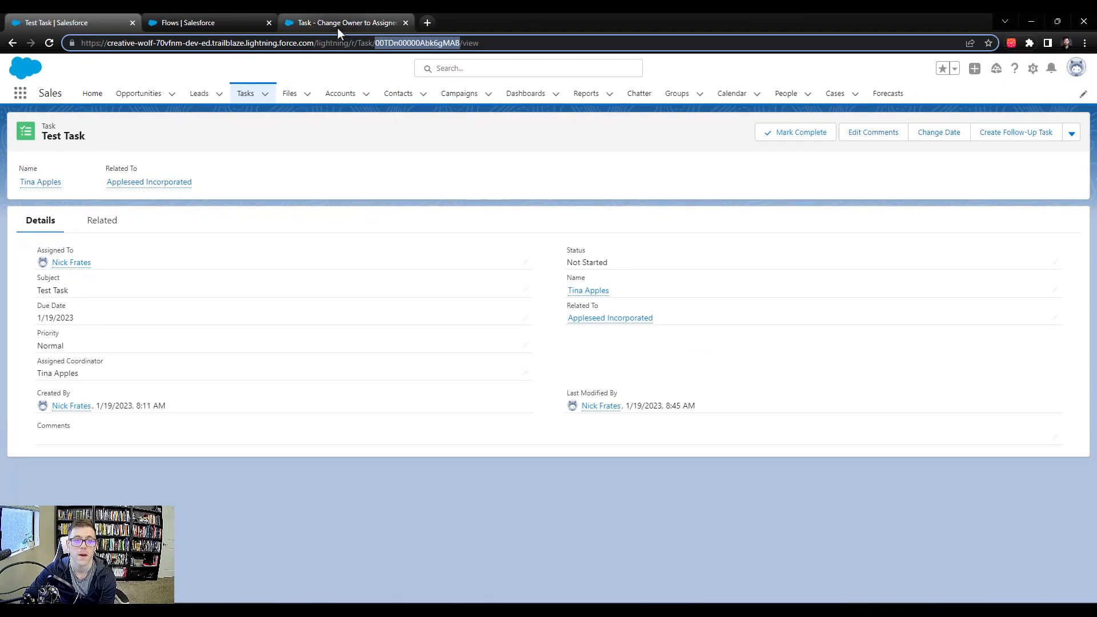
left_click(337, 27)
left_click(965, 265)
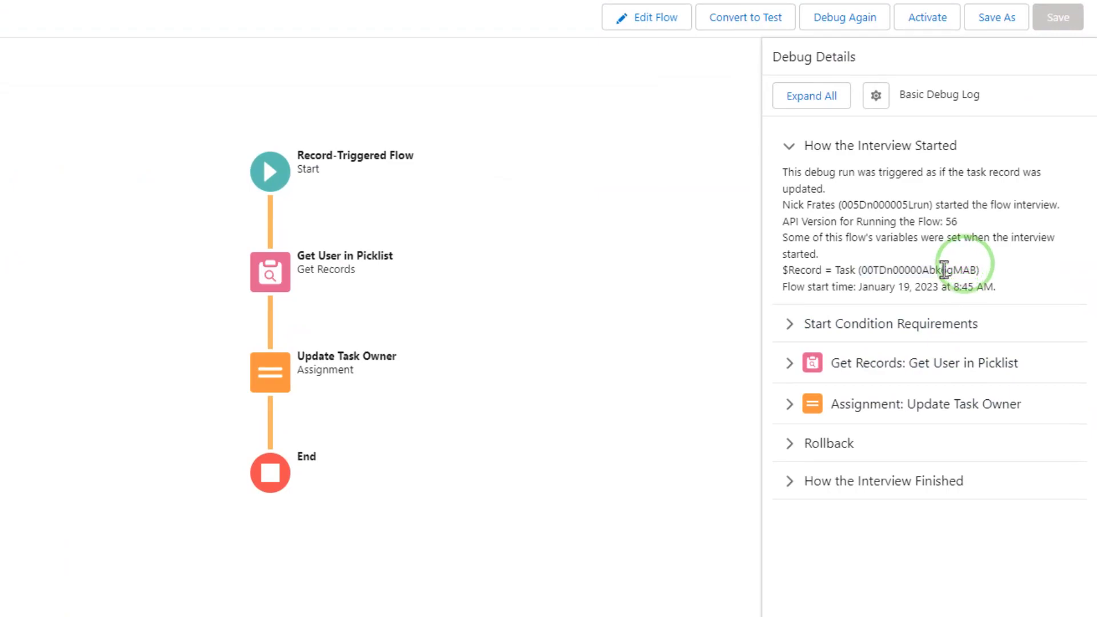
- Review the start condition and Get User in Picklist debug results, comparing the logged Name filter with the Get Records element's Assigned Coordinator value
left_click(820, 323)
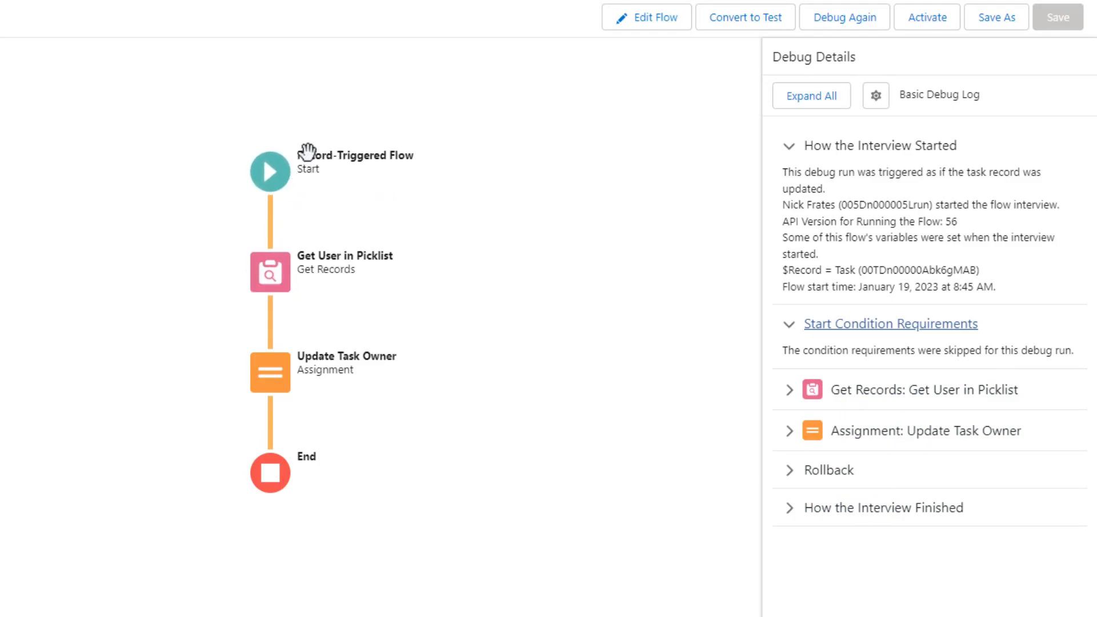
left_click(787, 391)
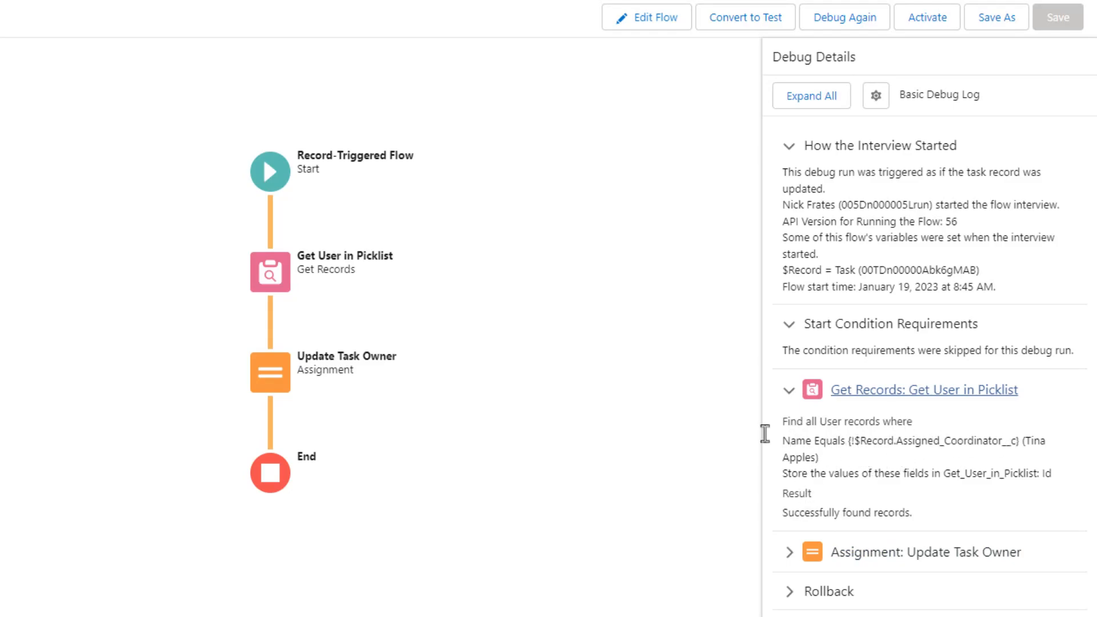
left_click(267, 276)
double_click(280, 277)
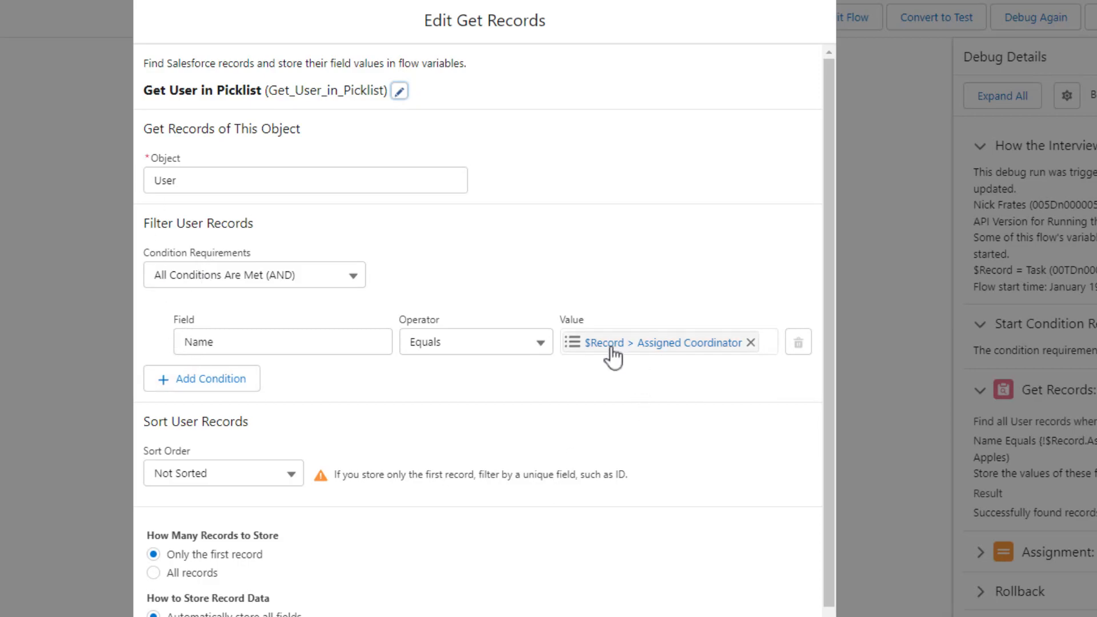
left_click(659, 350)
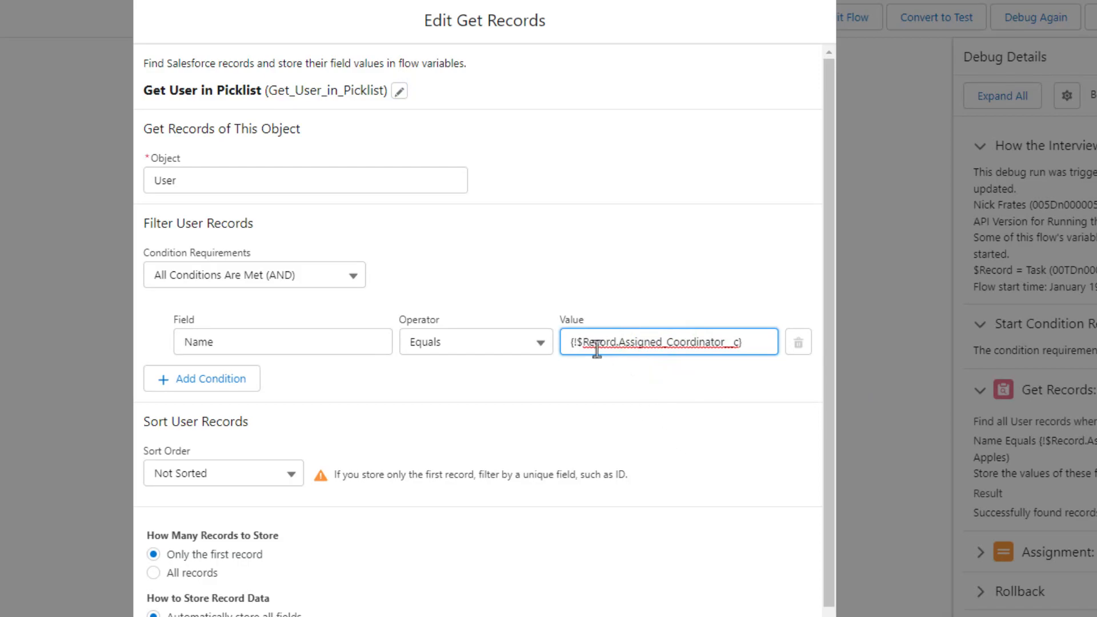
left_click(721, 616)
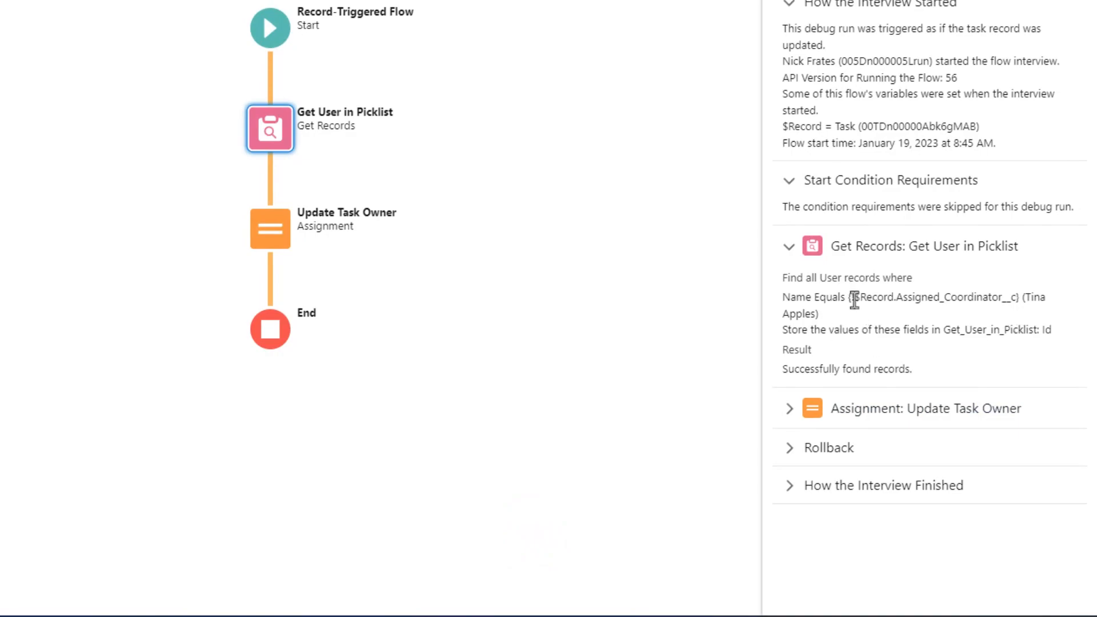
left_click_drag(851, 298, 1018, 297)
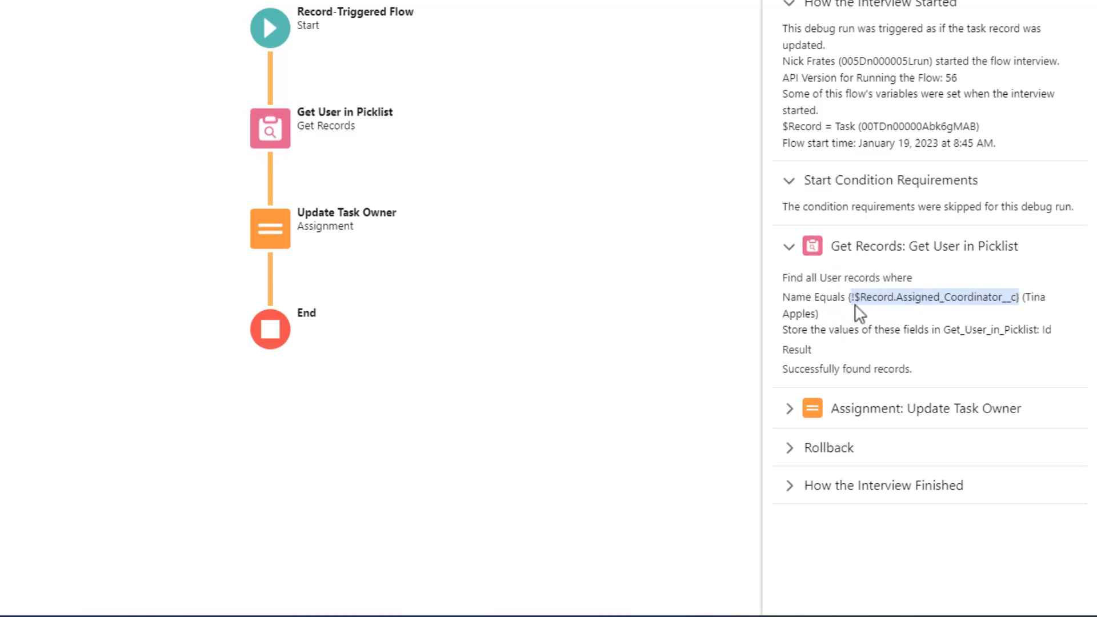
left_click(925, 311)
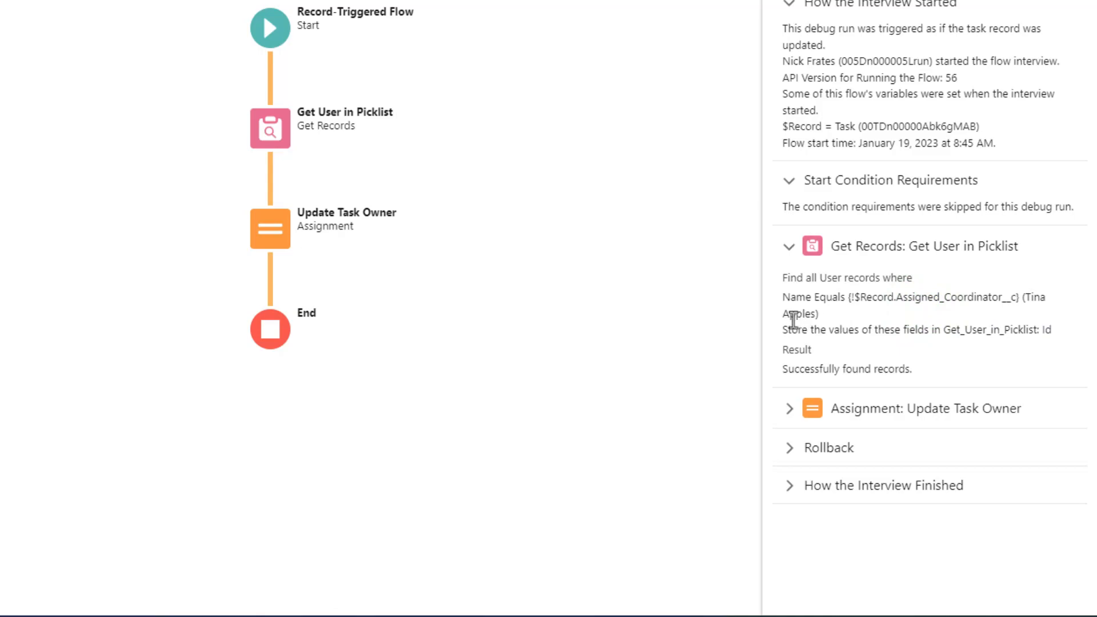
left_click(925, 317)
- Expand the Update Task Owner assignment's debug results and compare the logged owner ID assignment with the element's variable and OwnerIdFormula value
left_click(784, 408)
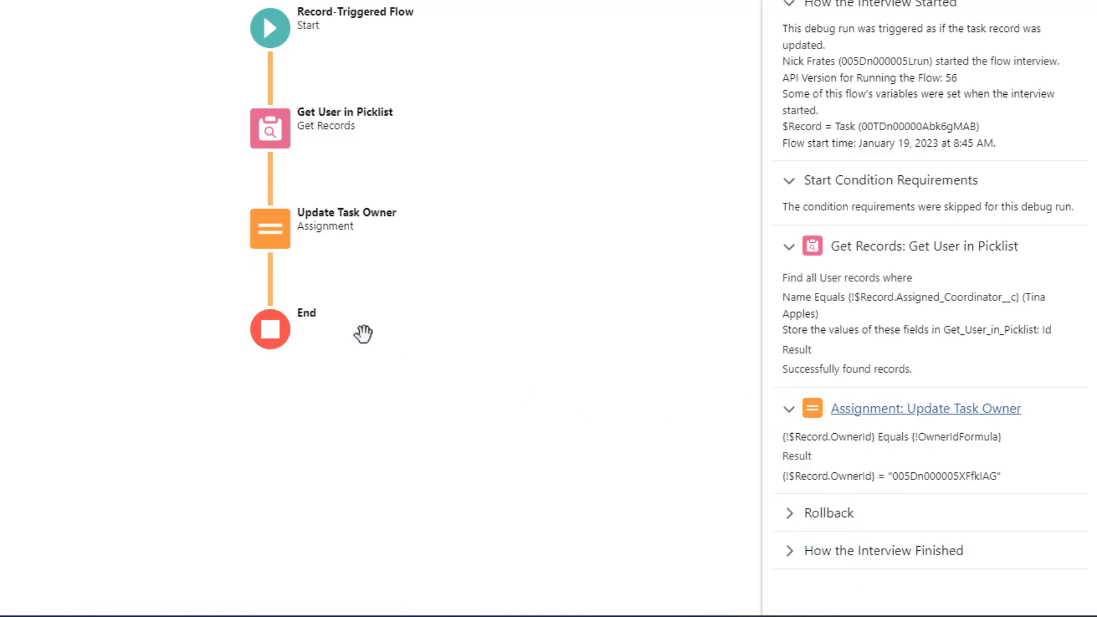
left_click(278, 232)
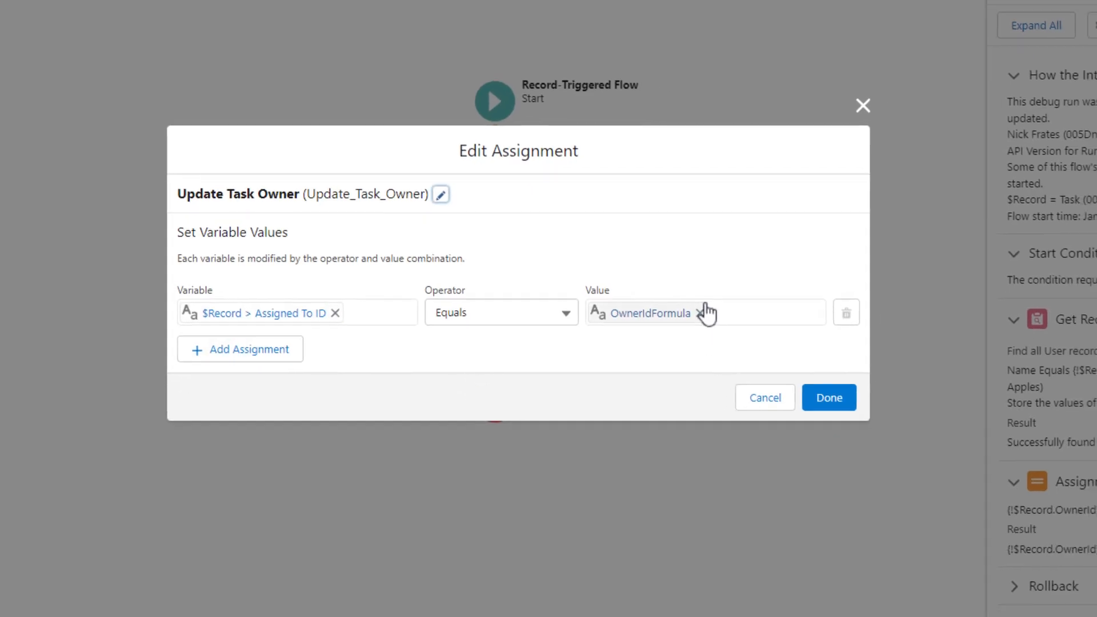
left_click(845, 407)
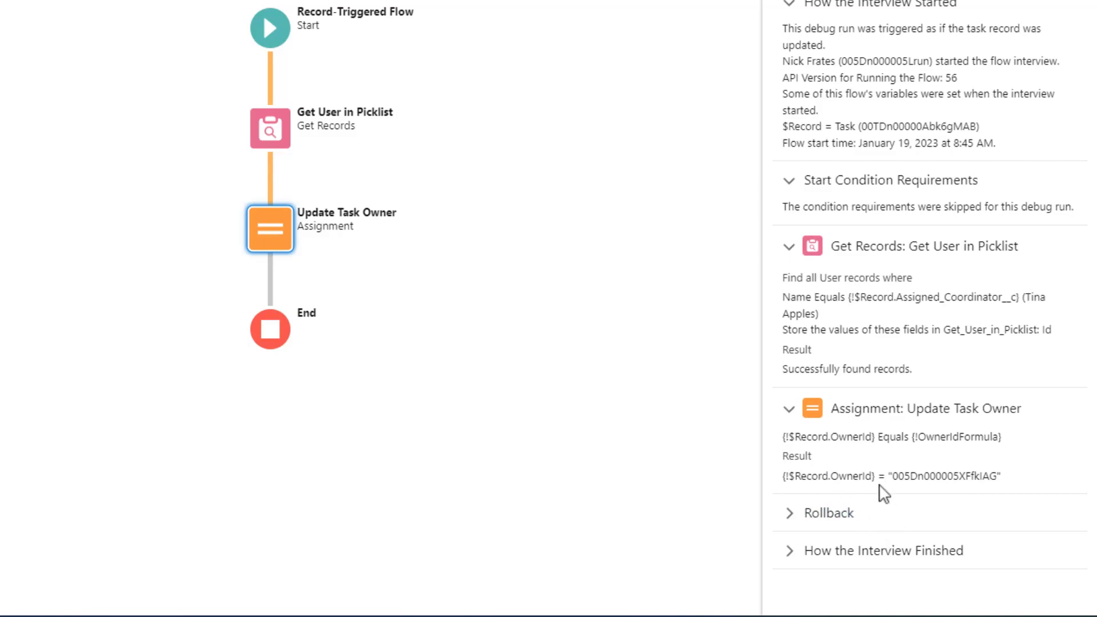
double_click(937, 479)
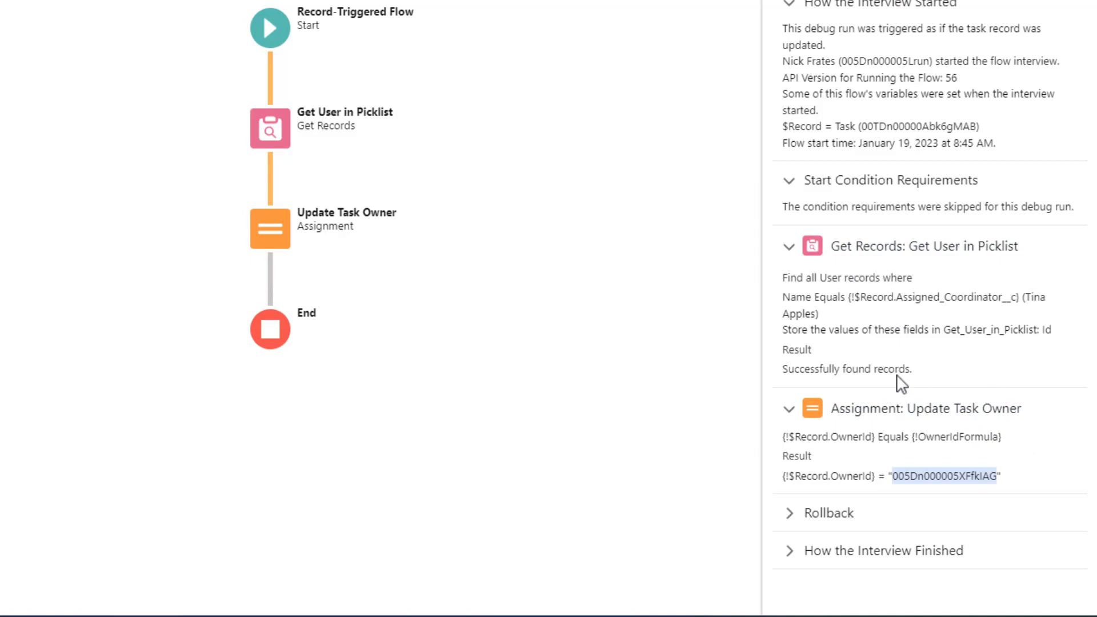
left_click(940, 366)
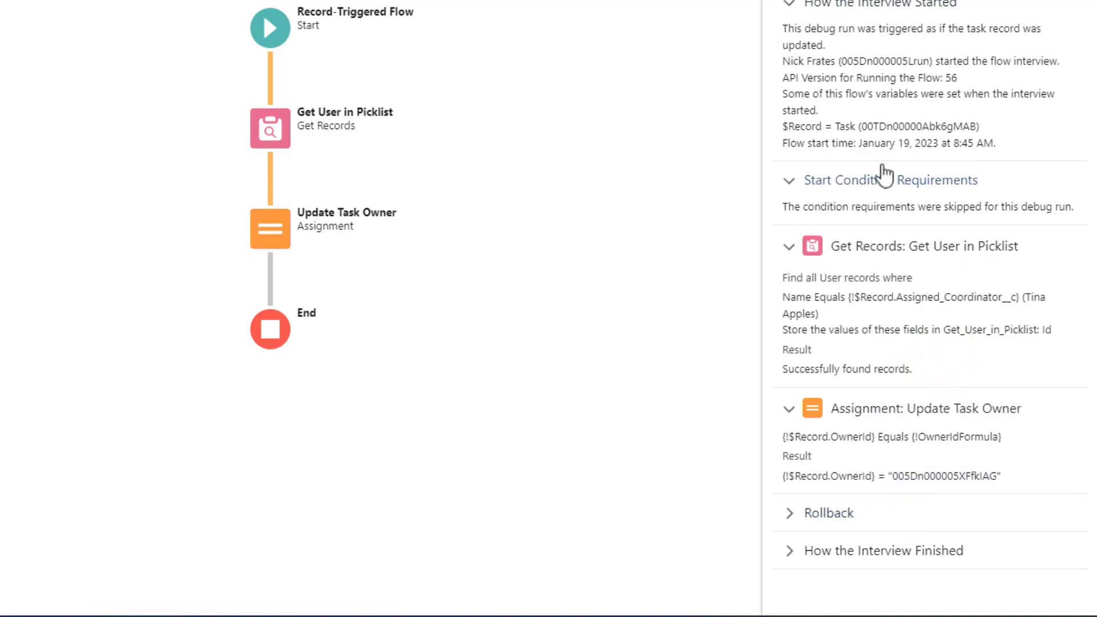
- Expand and read the Rollback and How the Interview Finished sections of the debug details
left_click(836, 516)
scroll(877, 448, "down", 1)
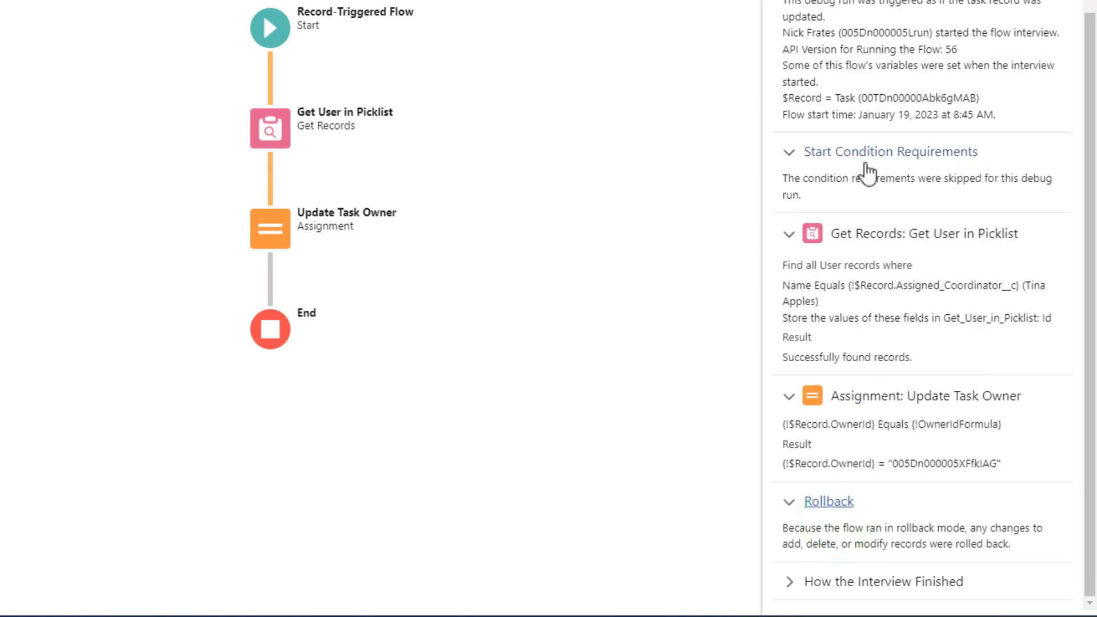
scroll(883, 140, "up", 1)
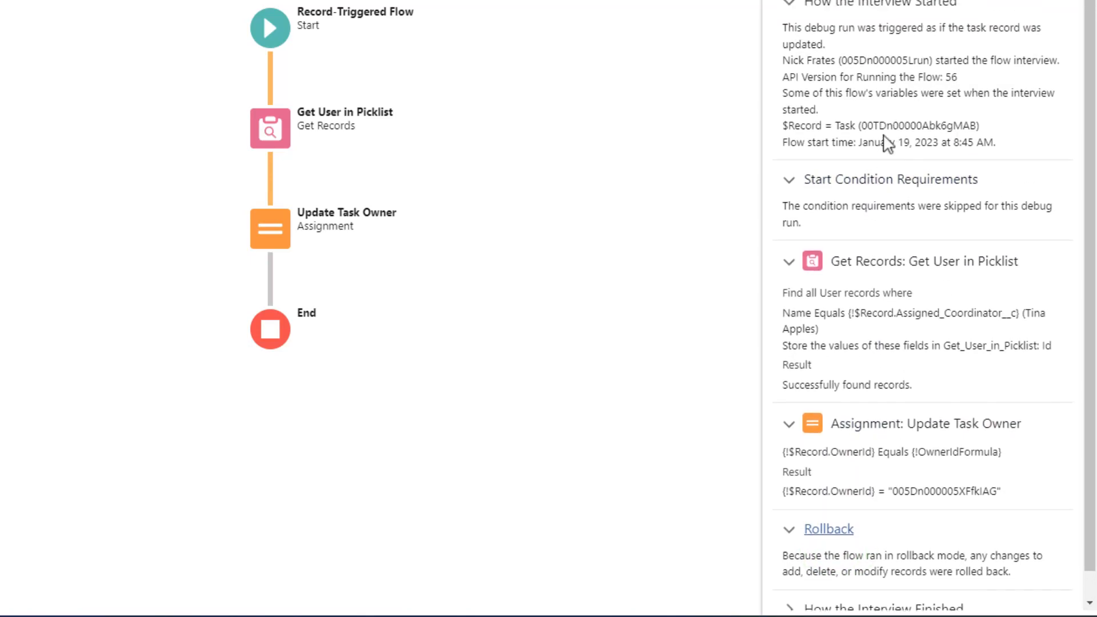
scroll(870, 163, "down", 1)
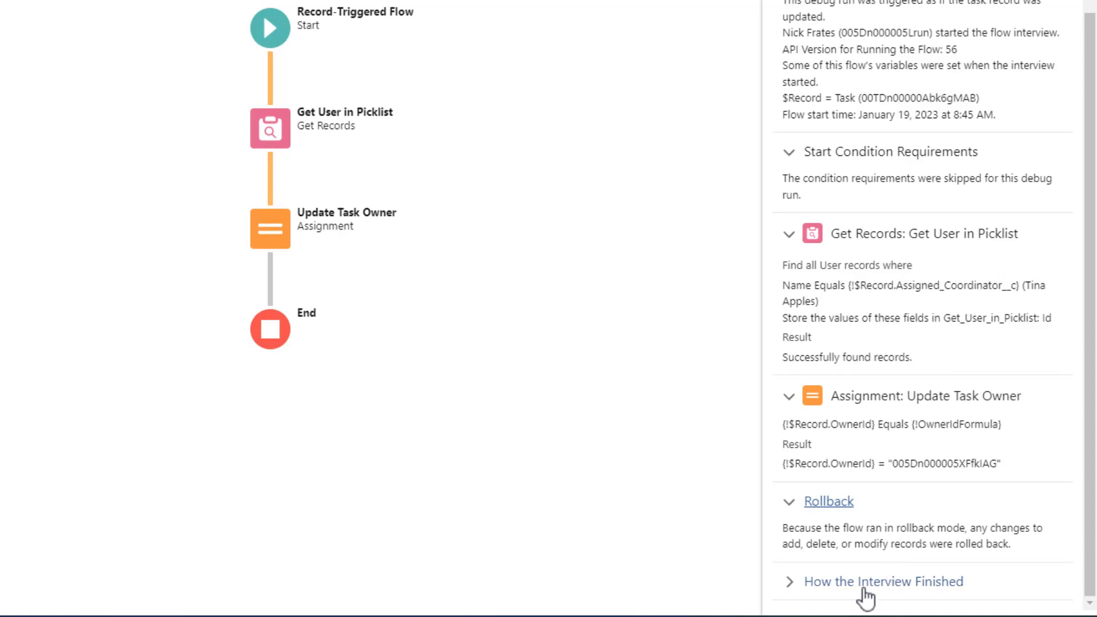
left_click(828, 584)
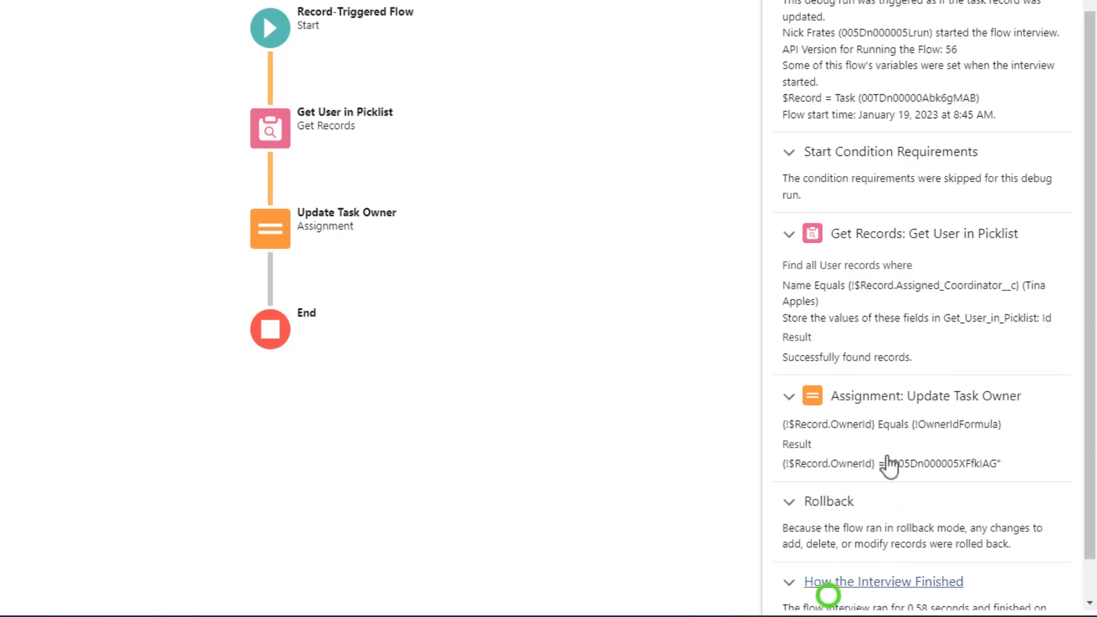
scroll(828, 572, "down", 1)
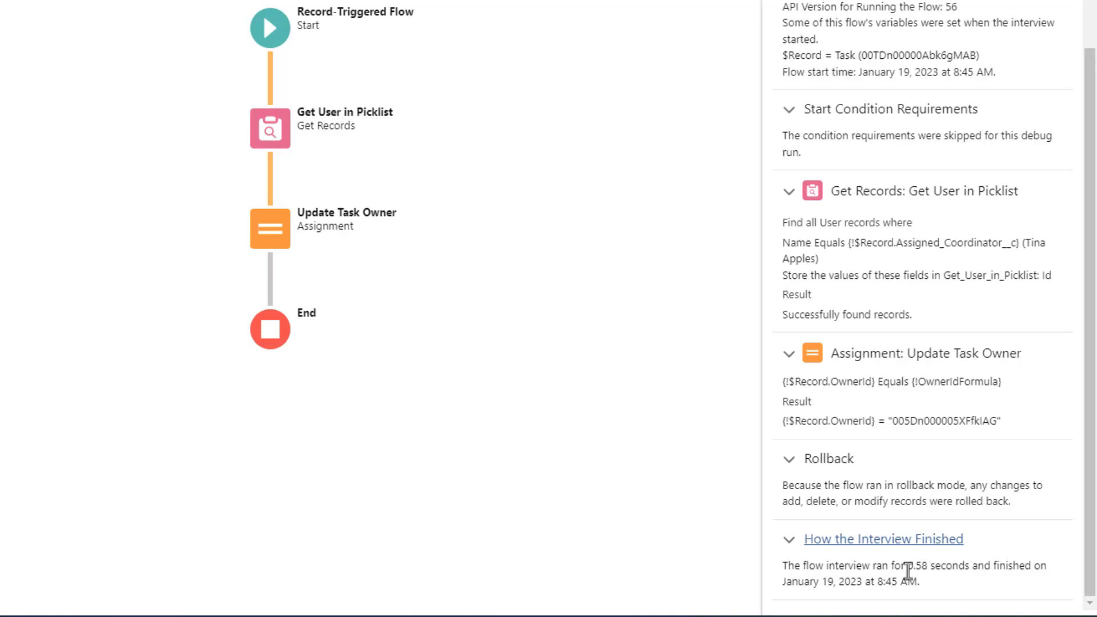
scroll(842, 342, "up", 1)
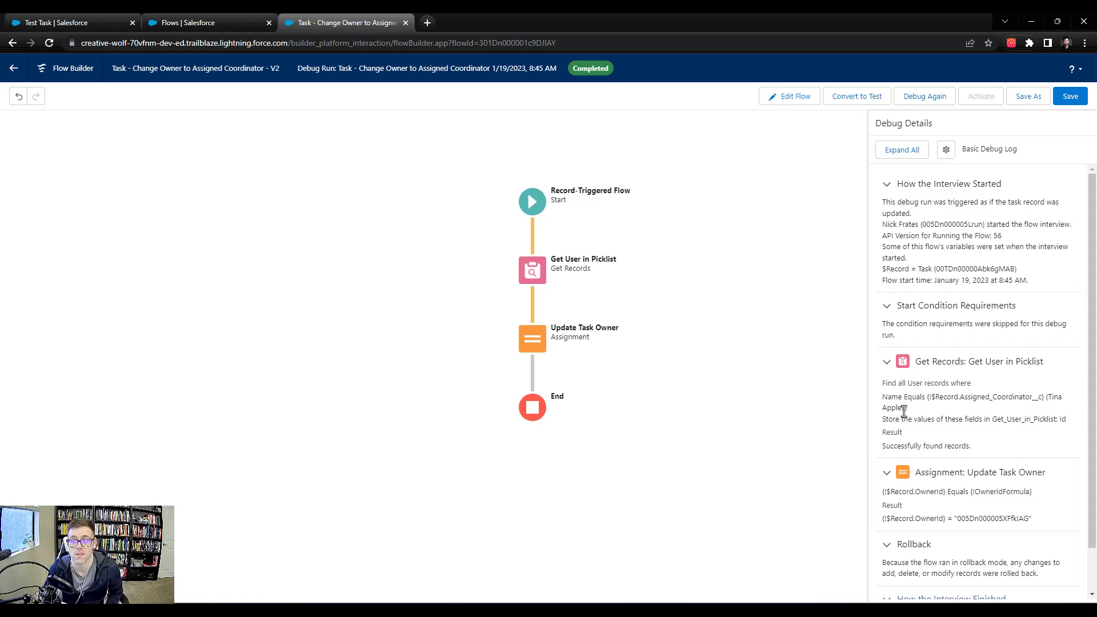
- Return the flow from the debug run to editing, save it, and activate it
left_click(792, 98)
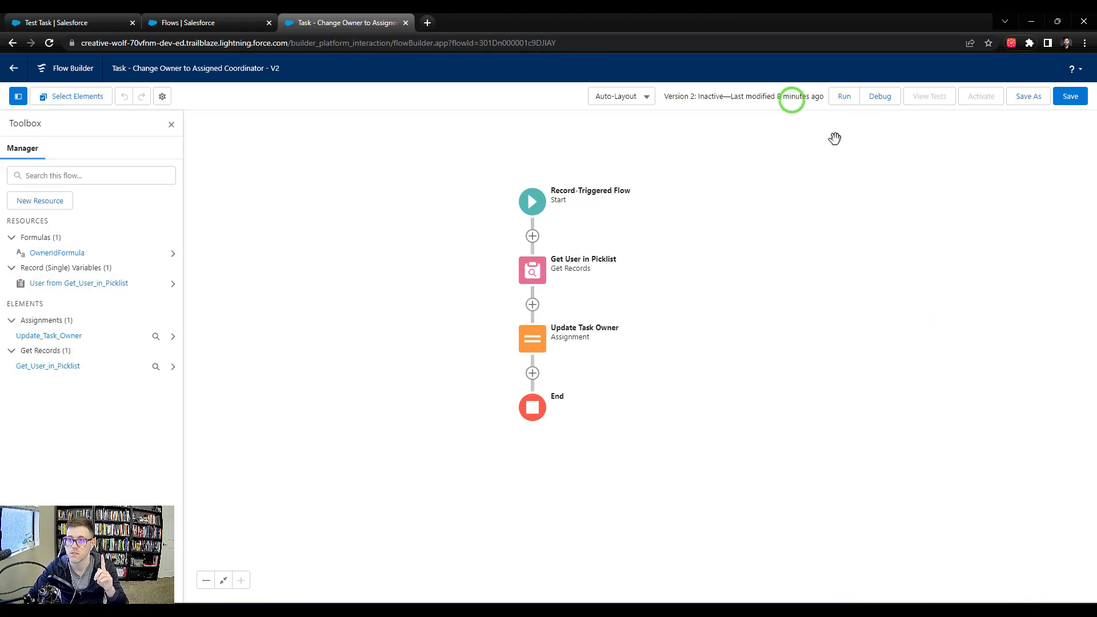
left_click(1056, 98)
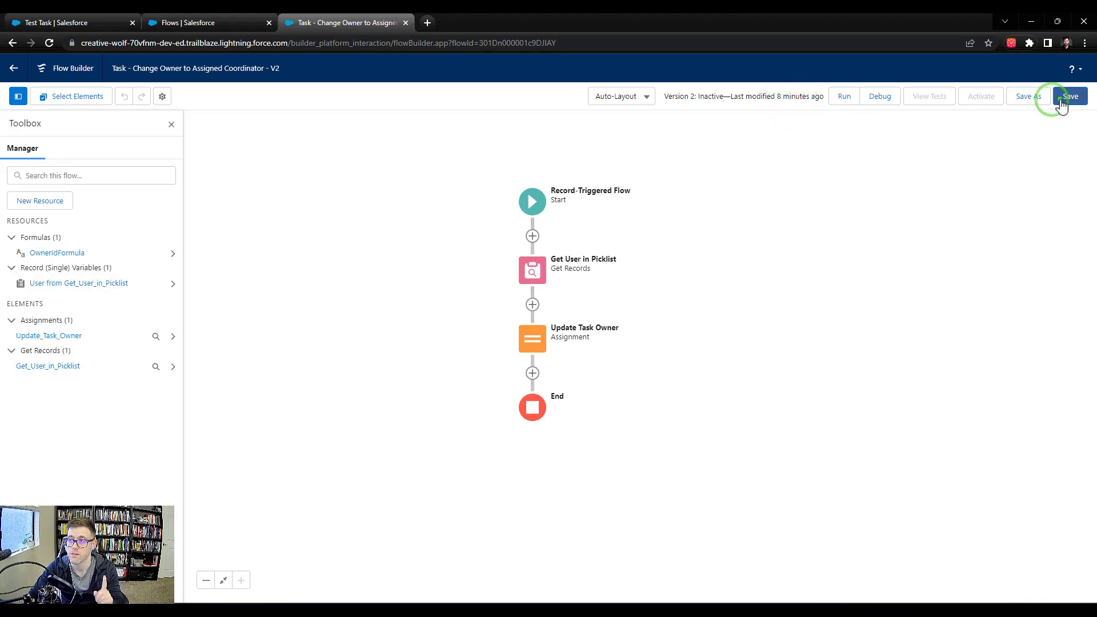
left_click(979, 98)
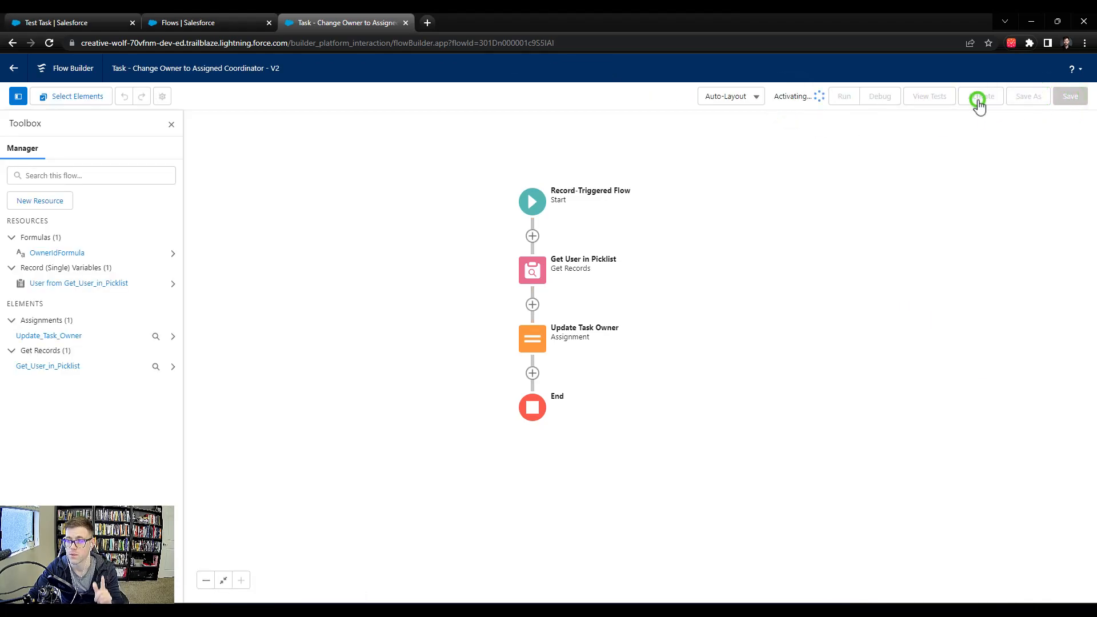